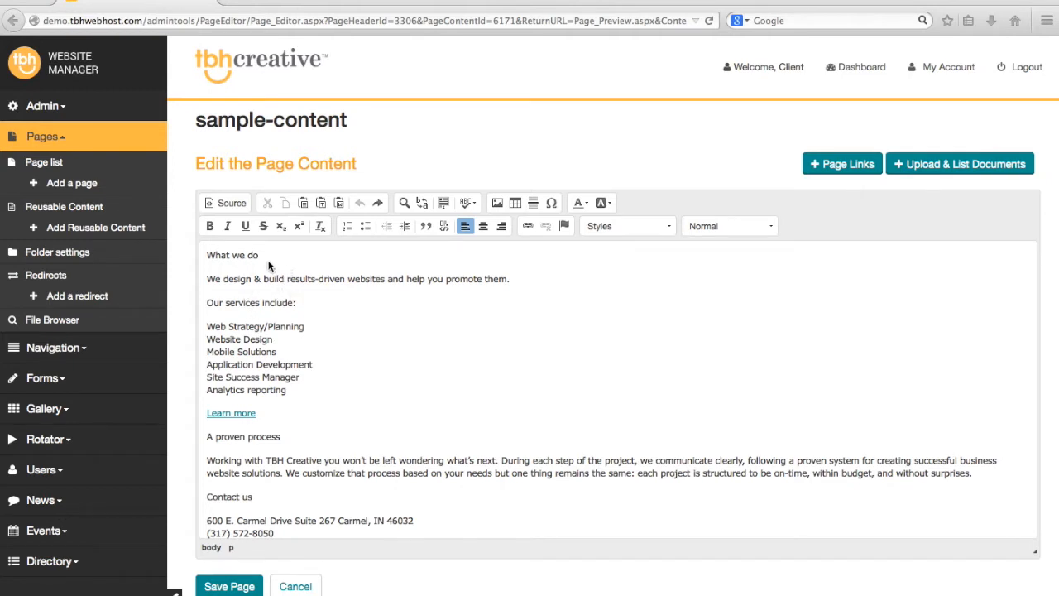
# Step: Apply the Heading 1 format to the "What we do" line at the start of the page content
pyautogui.moveTo(284, 251); pyautogui.dragTo(205, 253)
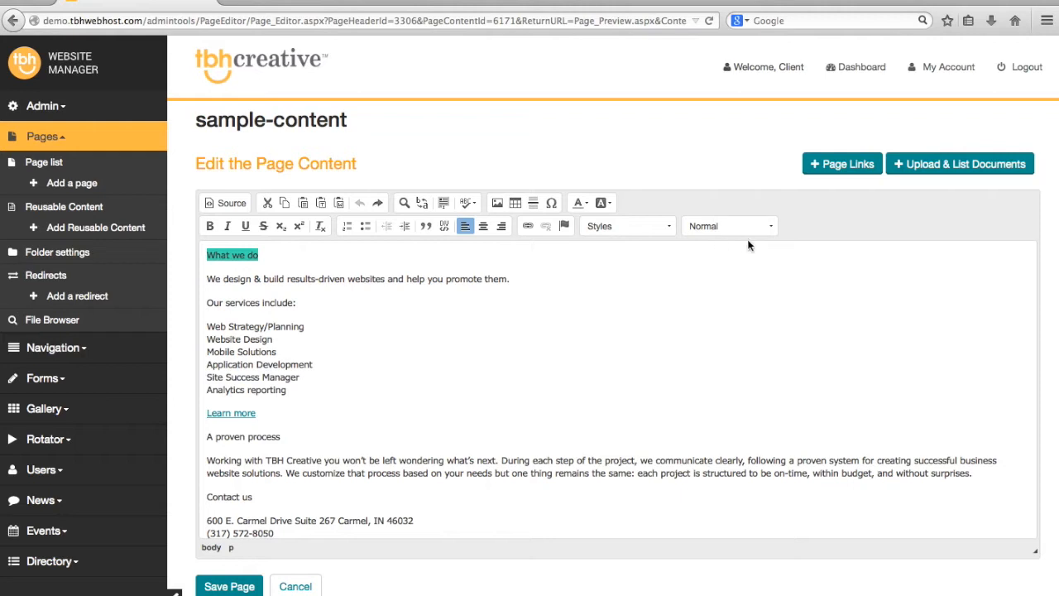
pyautogui.click(774, 226)
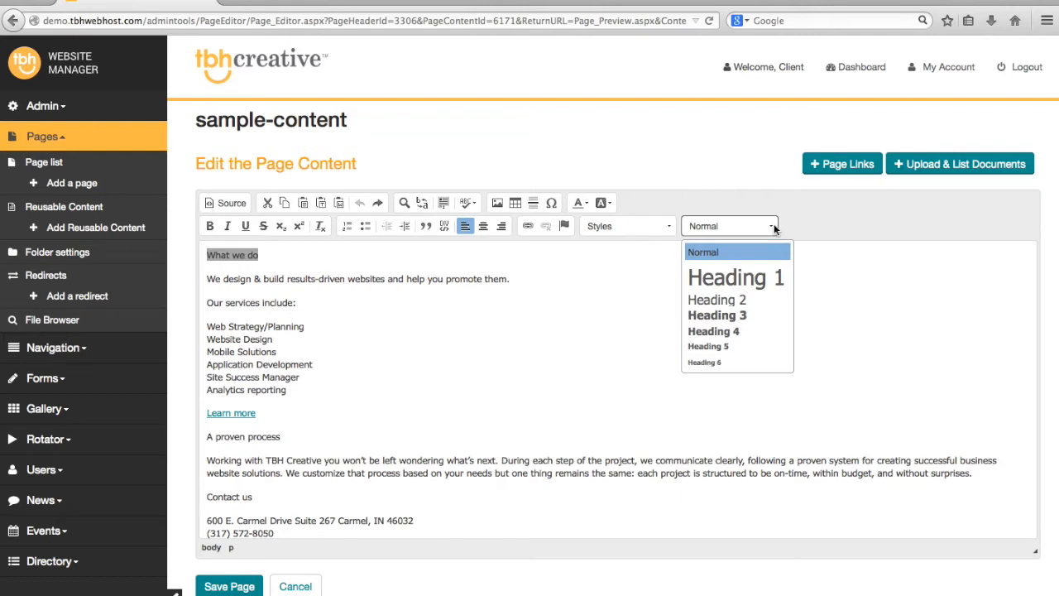
pyautogui.scroll(-1, 757, 273)
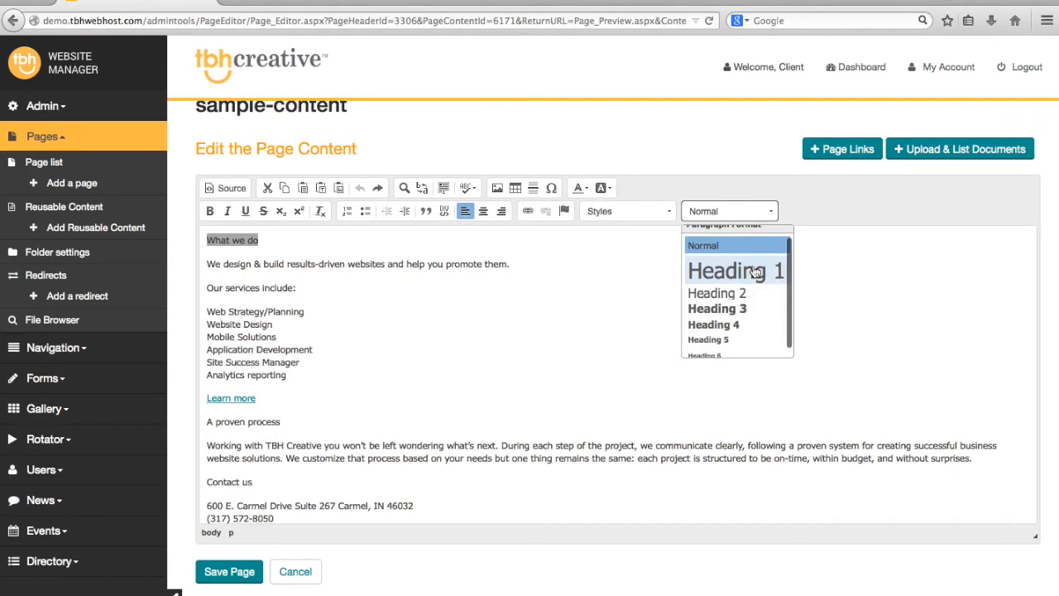
pyautogui.scroll(1, 757, 285)
pyautogui.click(753, 276)
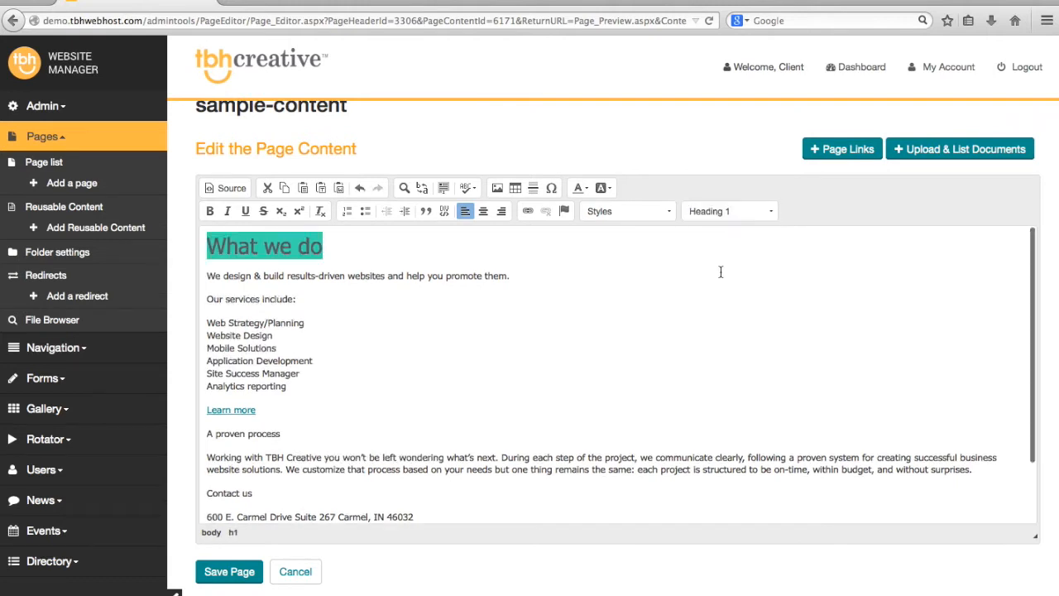
pyautogui.scroll(1, 604, 268)
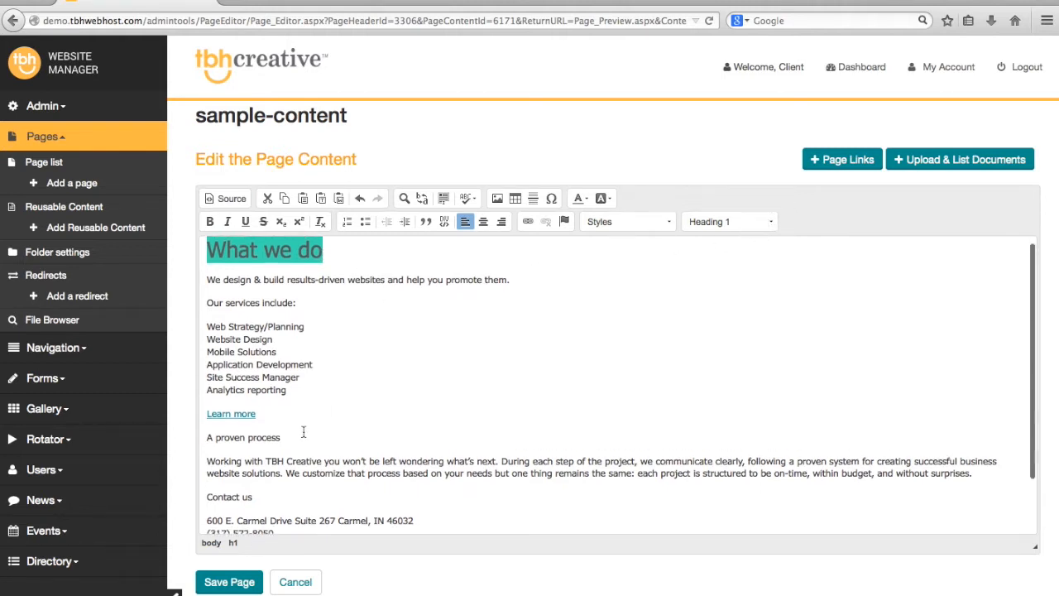
# Step: Apply the Heading 2 format to the "A proven process" line
pyautogui.scroll(-2, 358, 395)
pyautogui.moveTo(288, 395); pyautogui.dragTo(206, 394)
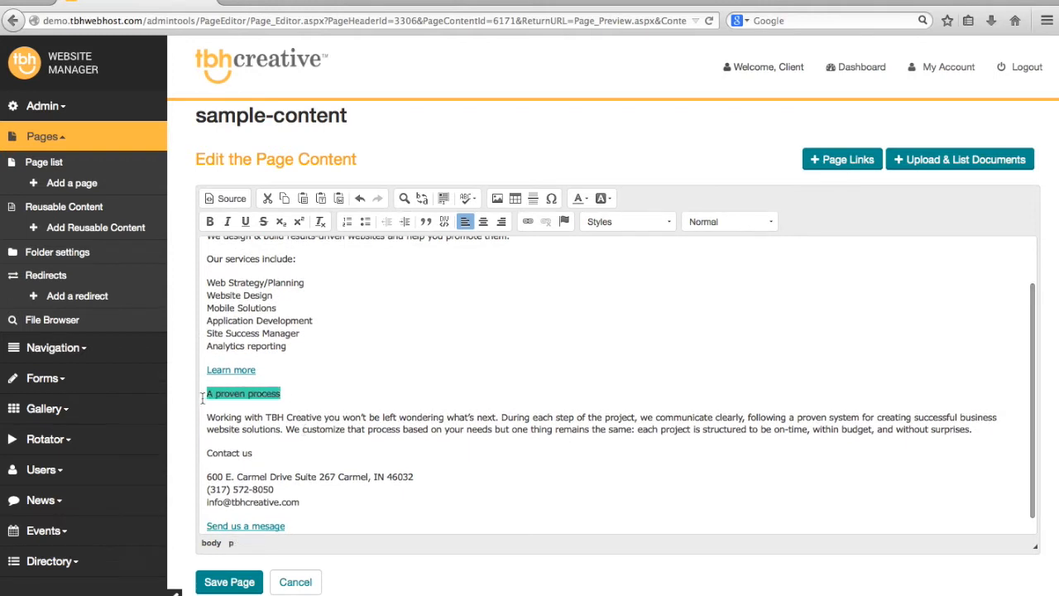
pyautogui.click(718, 226)
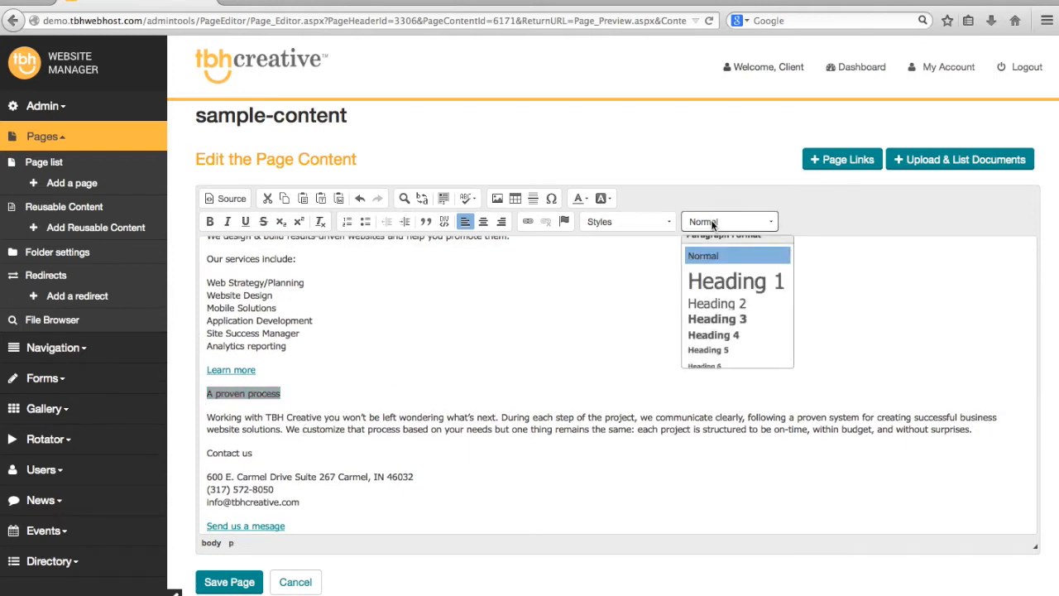
pyautogui.click(717, 303)
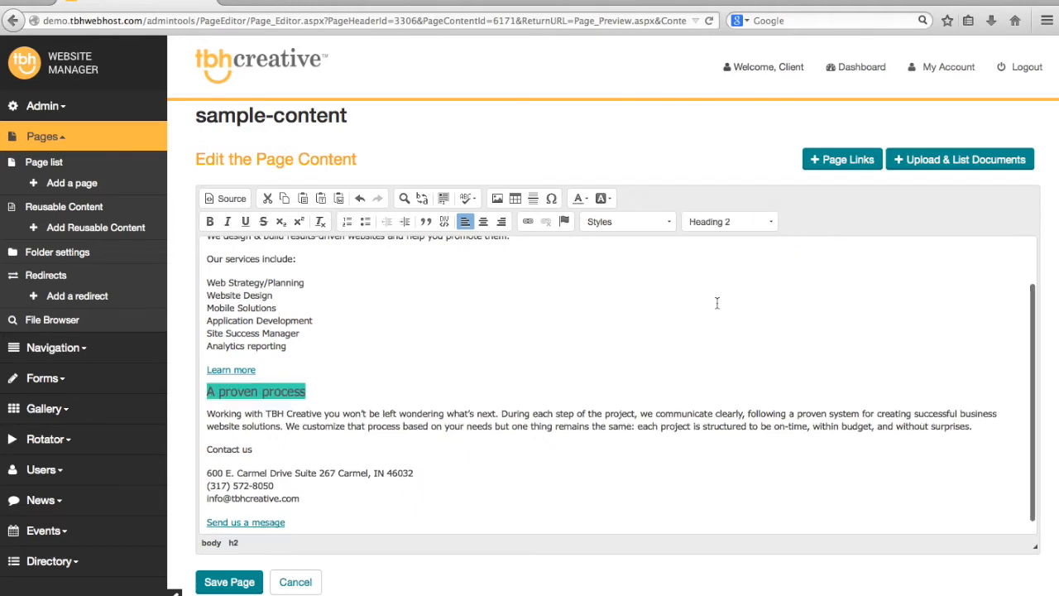
pyautogui.click(383, 330)
# Step: Apply the Heading 3 format to the "Contact us" line
pyautogui.scroll(-1, 305, 416)
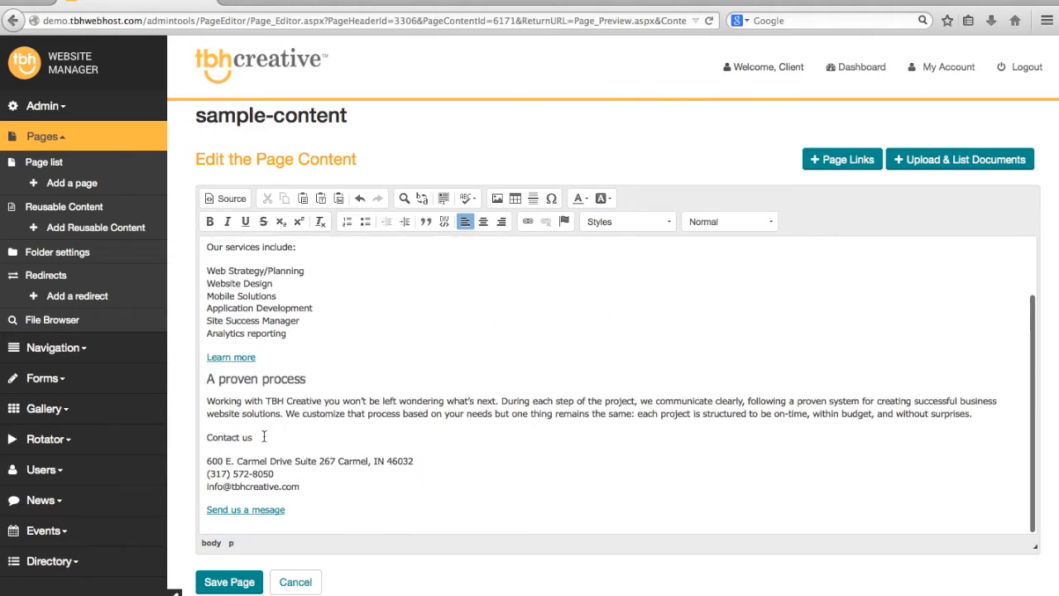
pyautogui.moveTo(255, 436); pyautogui.dragTo(200, 438)
pyautogui.click(705, 220)
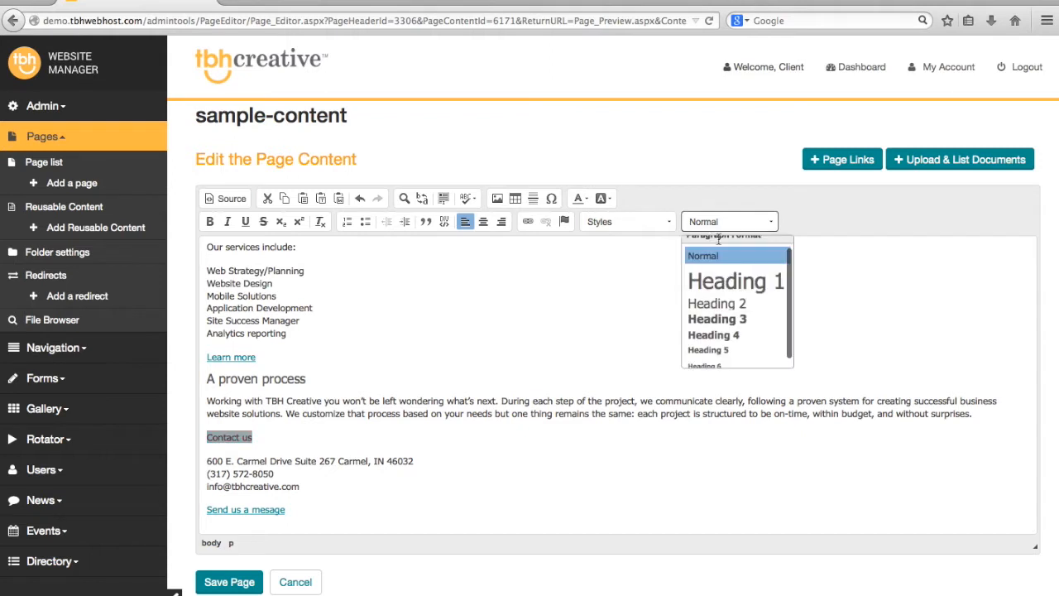
pyautogui.click(718, 320)
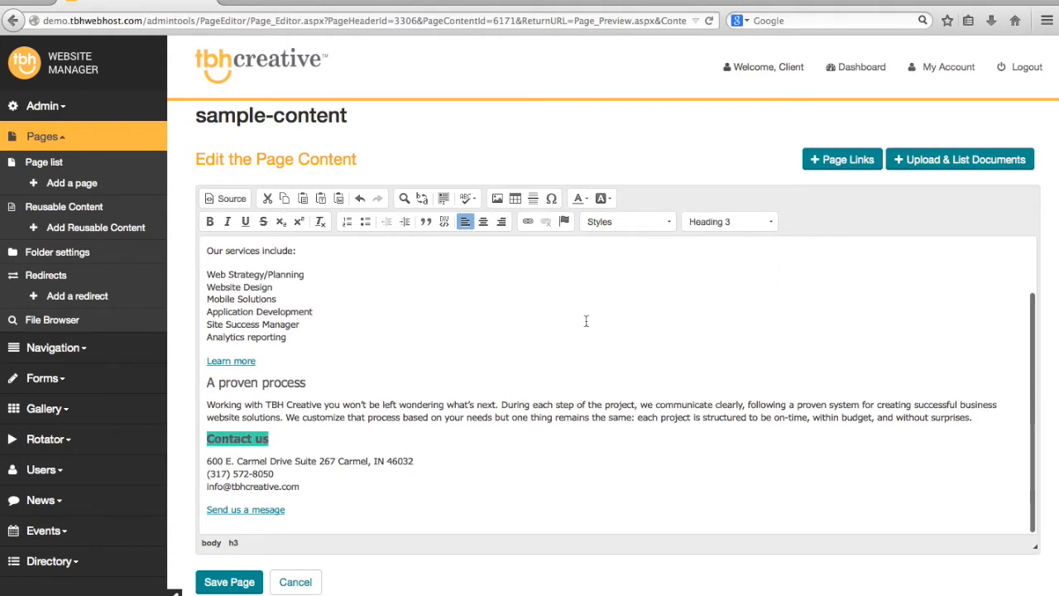
pyautogui.click(513, 316)
# Step: Make the "Our services include:" line above the list of services bold
pyautogui.scroll(2, 430, 378)
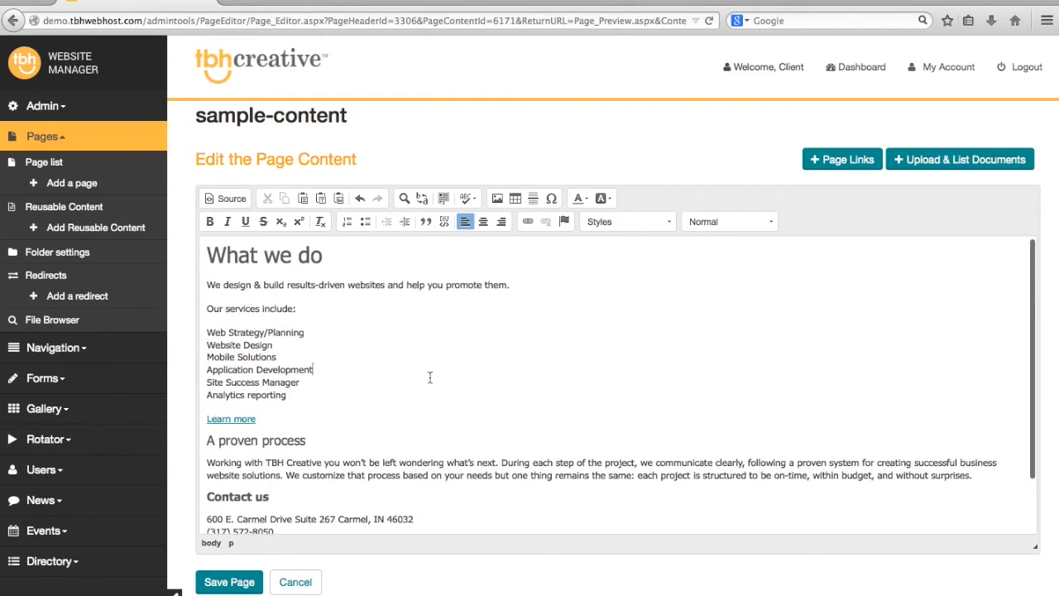
pyautogui.scroll(-1, 302, 466)
pyautogui.scroll(1, 315, 464)
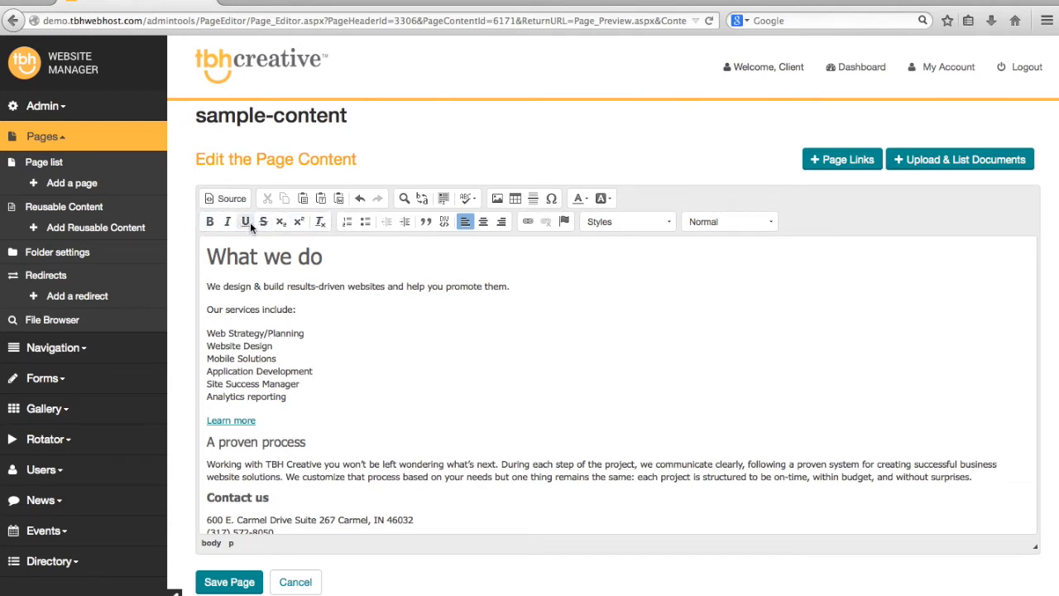
pyautogui.moveTo(307, 308); pyautogui.dragTo(206, 309)
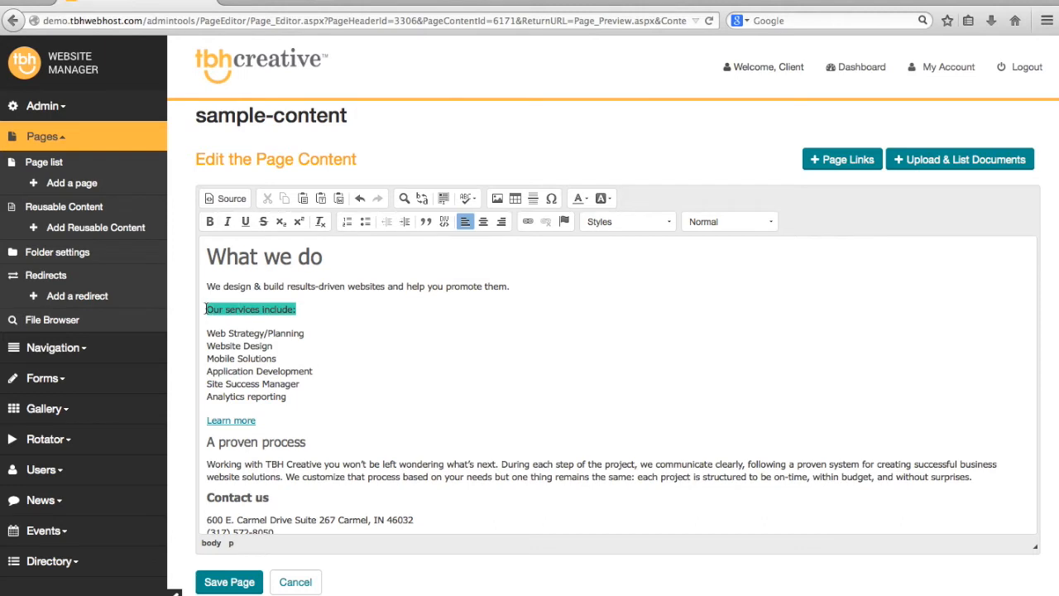
pyautogui.click(210, 221)
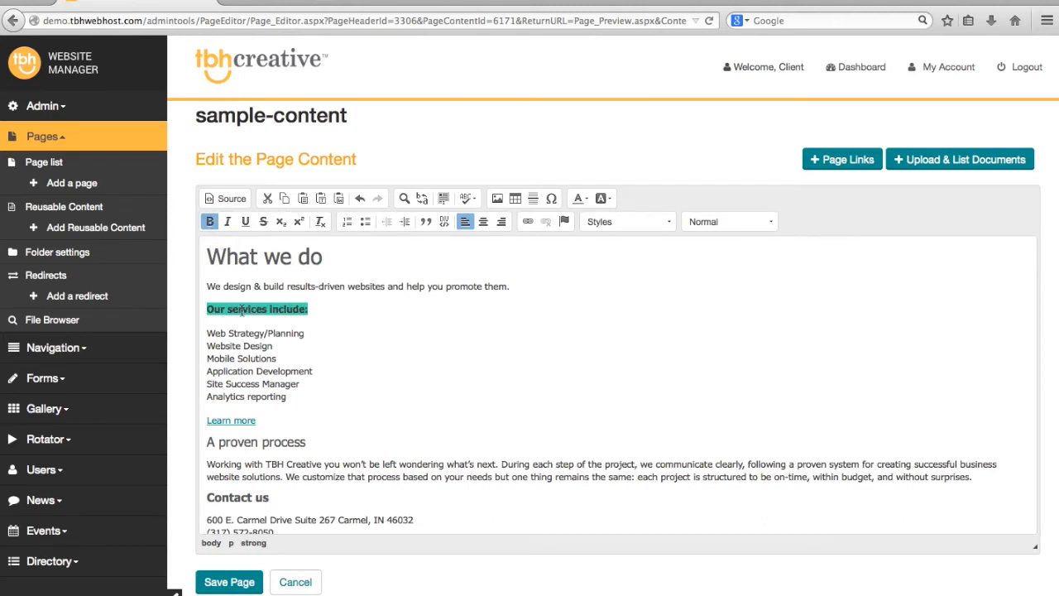
# Step: Italicize the words "results-driven websites" in the opening sentence
pyautogui.moveTo(291, 286); pyautogui.dragTo(387, 286)
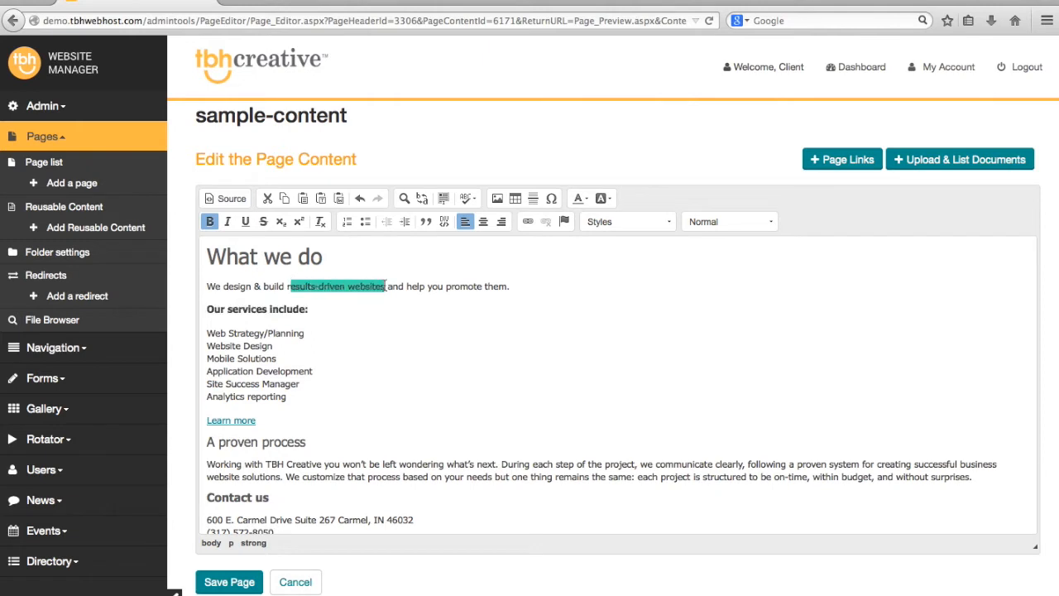
pyautogui.moveTo(286, 286); pyautogui.dragTo(385, 286)
pyautogui.click(227, 222)
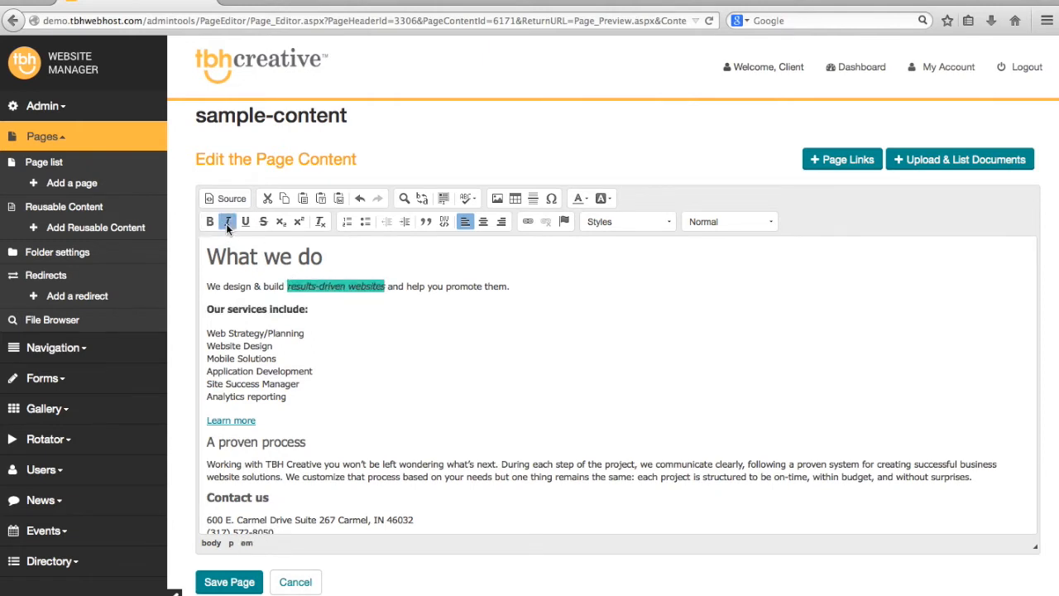
pyautogui.click(326, 319)
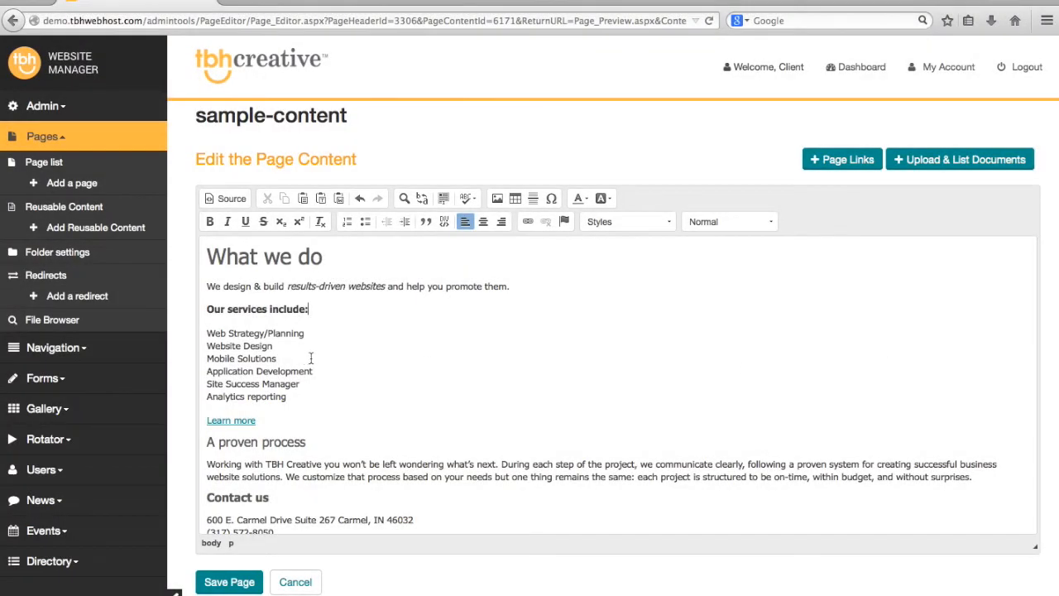
# Step: Turn the service lines from "Web Strategy/Planning" through "Analytics reporting" into a bulleted list
pyautogui.scroll(-1, 302, 364)
pyautogui.moveTo(292, 379); pyautogui.dragTo(208, 312)
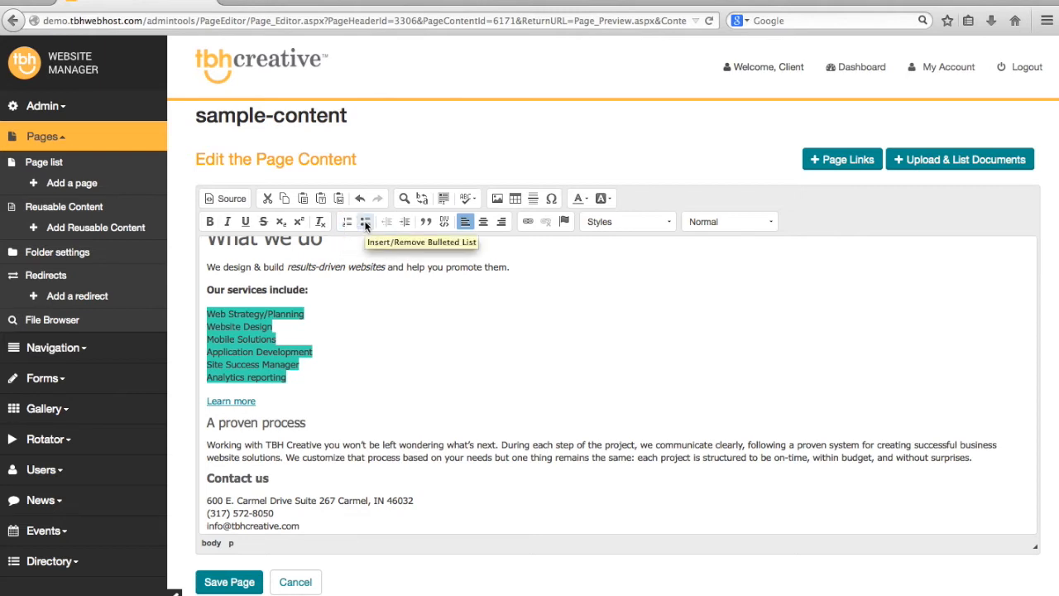
pyautogui.click(365, 221)
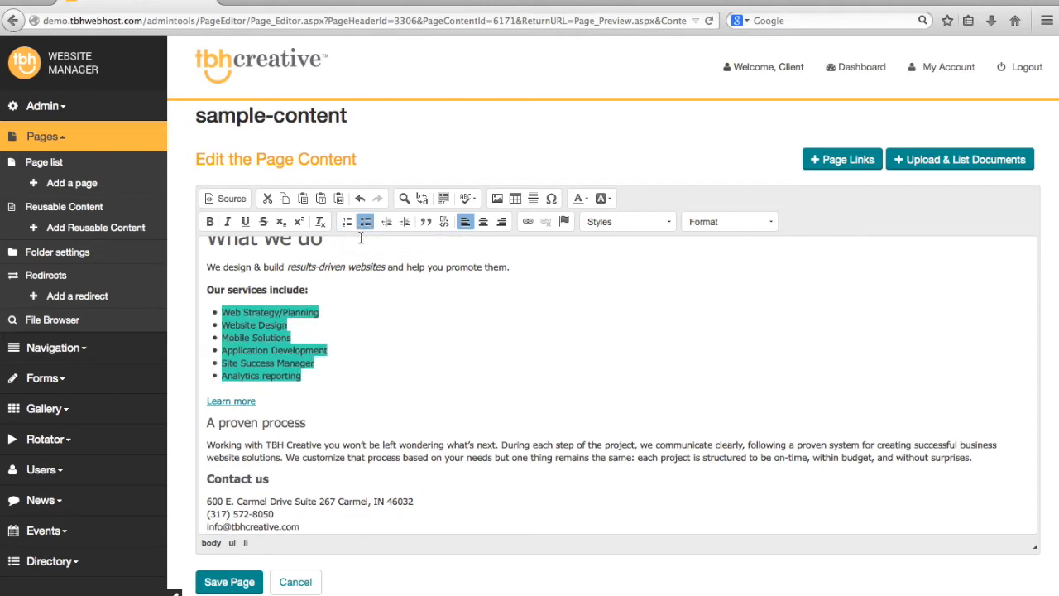
pyautogui.click(335, 378)
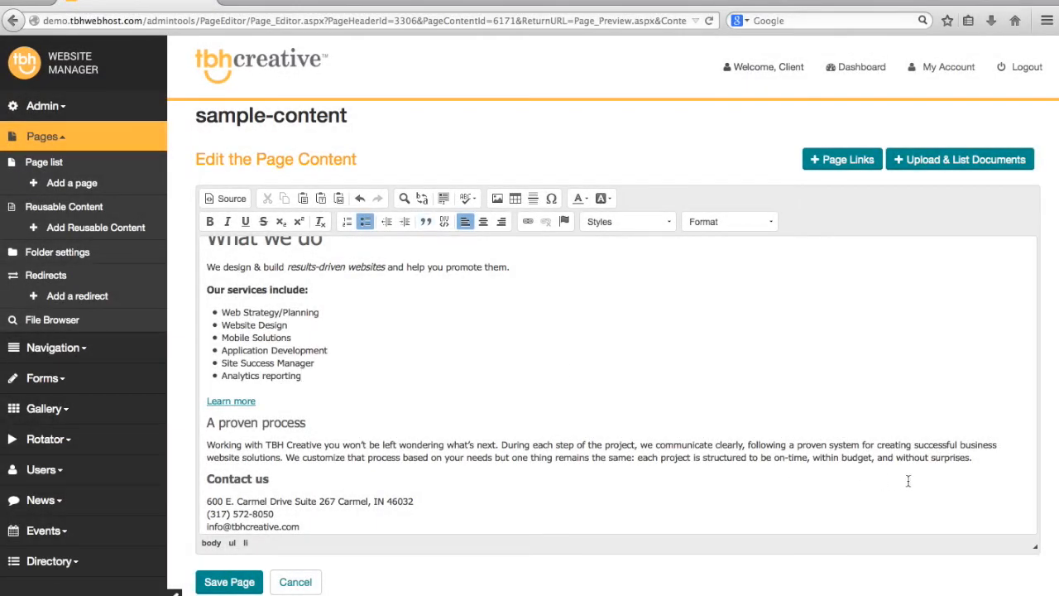
# Step: Copy the paragraph under "A proven process" and format the original as a block quote
pyautogui.moveTo(983, 460); pyautogui.dragTo(233, 436)
pyautogui.press('super+c')
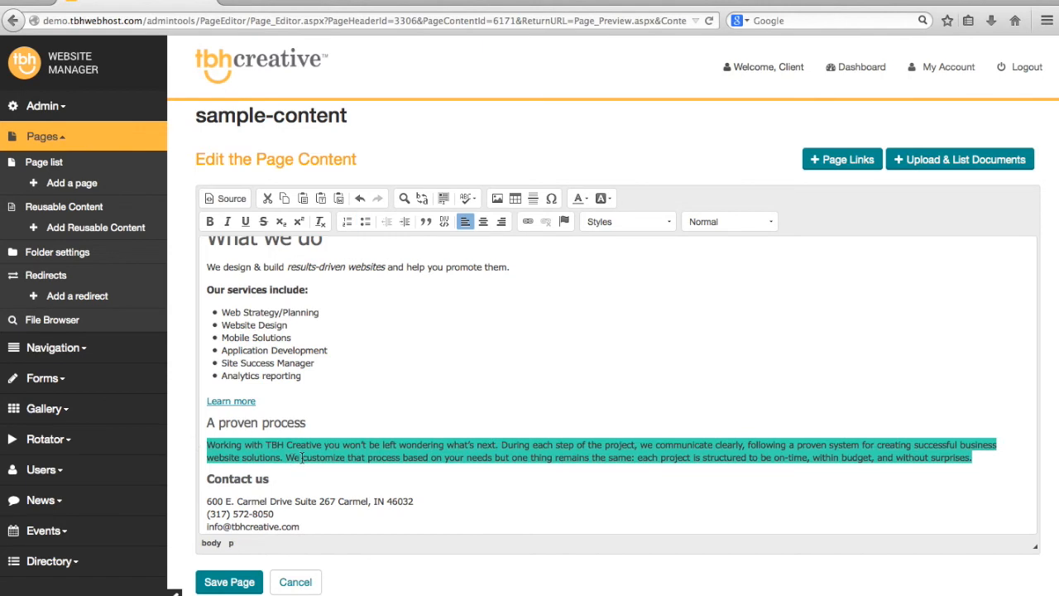
pyautogui.click(425, 221)
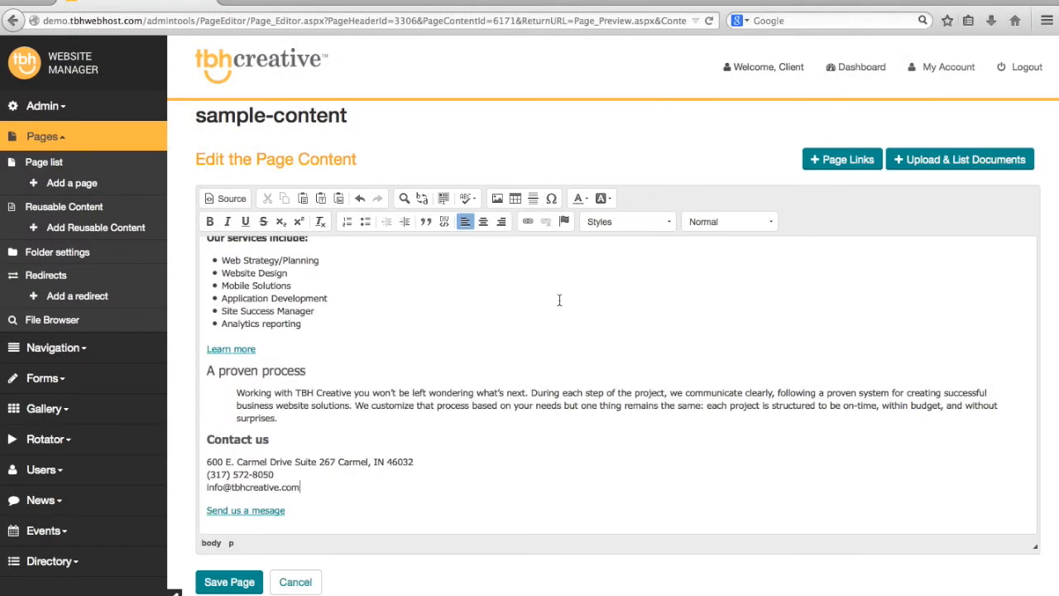
pyautogui.press('Return')
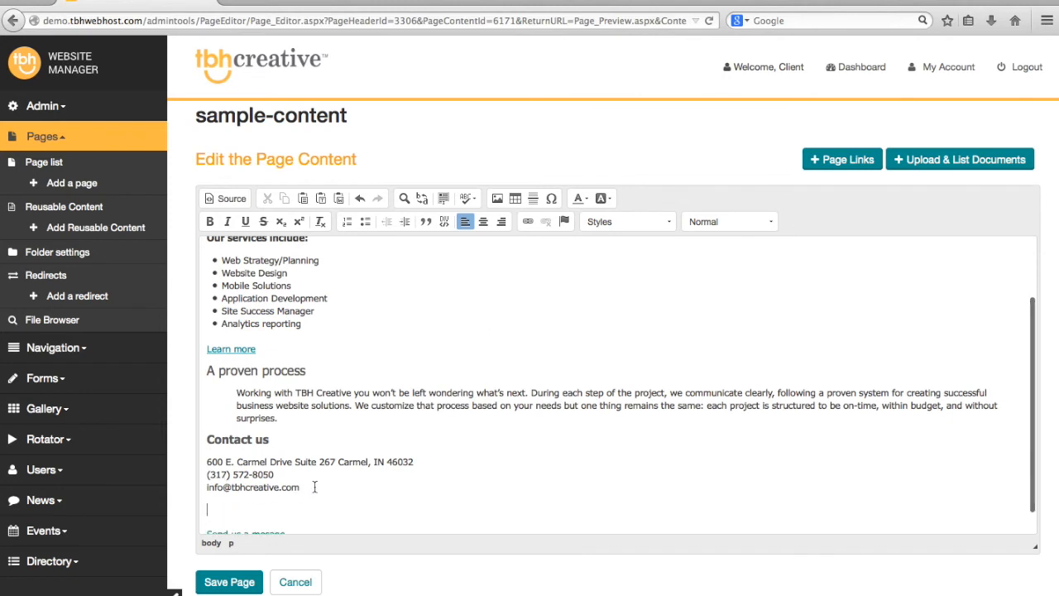
pyautogui.write('salkjhasdf')
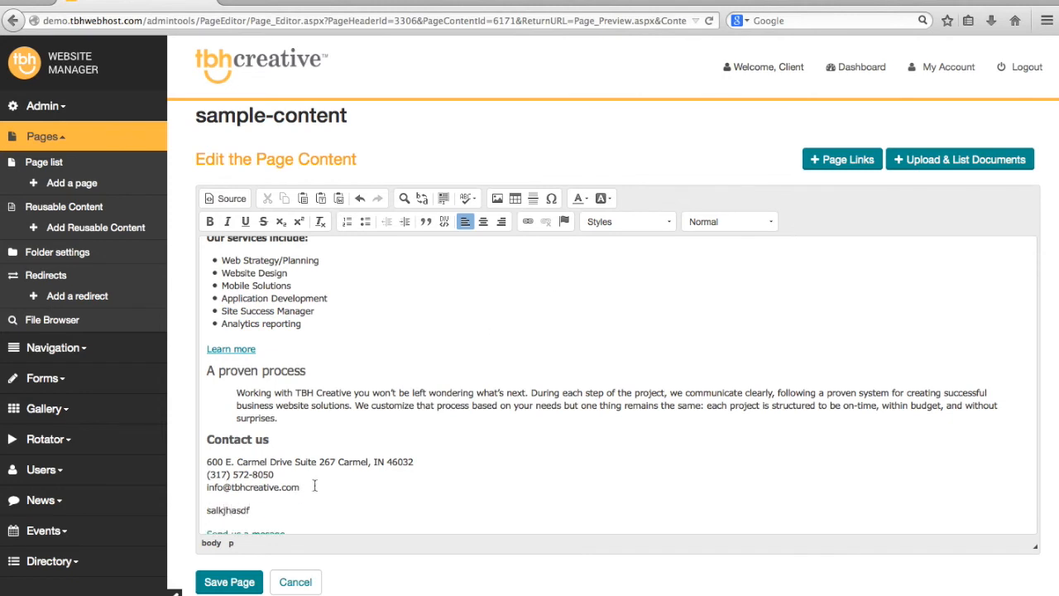
pyautogui.moveTo(274, 513); pyautogui.dragTo(192, 517)
pyautogui.press('BackSpace')
pyautogui.press('BackSpace')
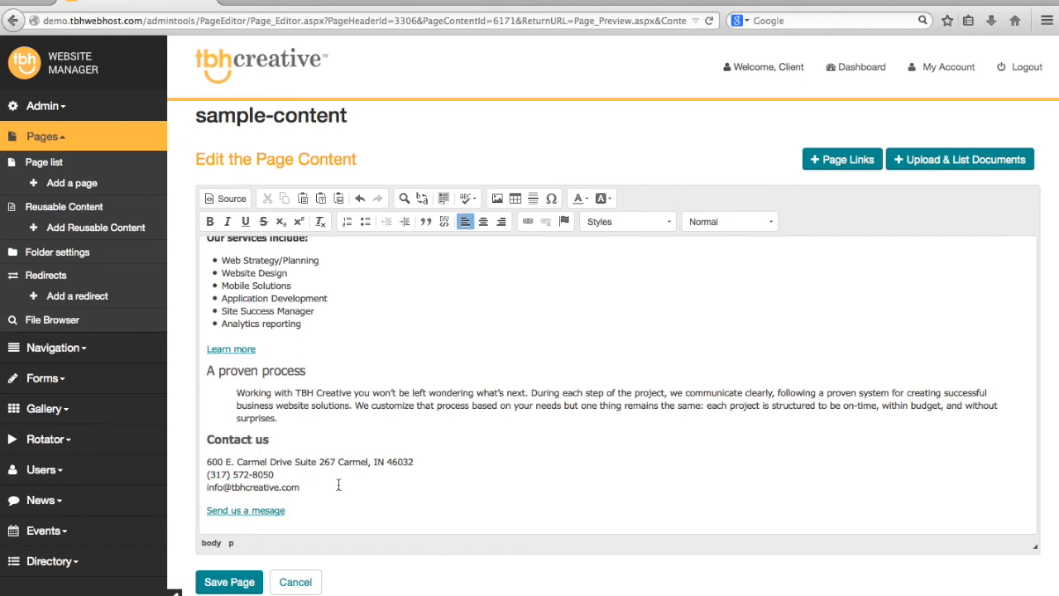
# Step: Split the contact address under "Contact us" into street, suite and city lines, using single line breaks without paragraph spacing
pyautogui.click(295, 461)
pyautogui.press('BackSpace')
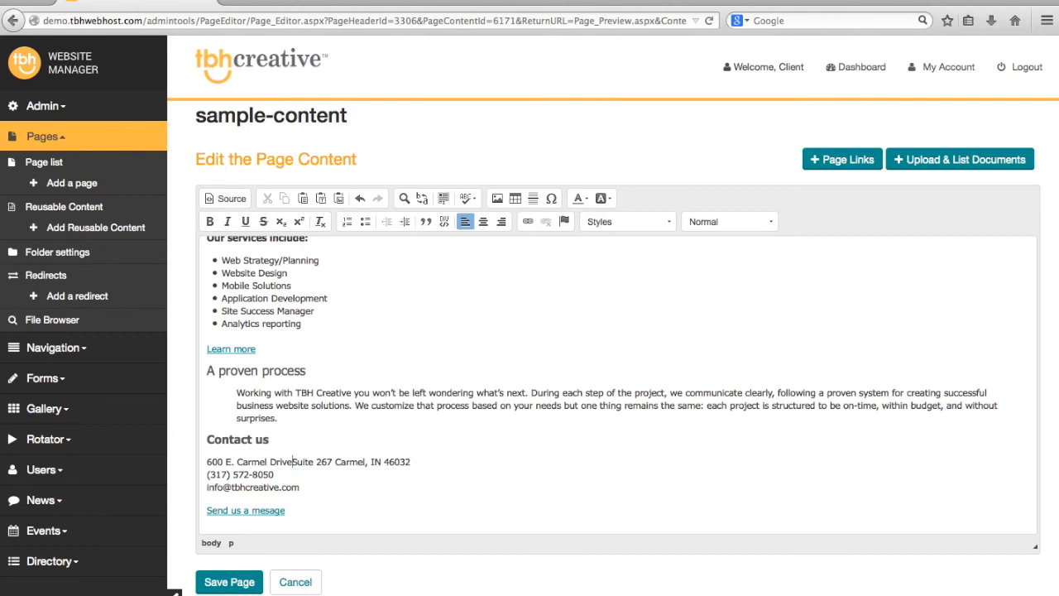
pyautogui.hotkey('shift', 'Return')
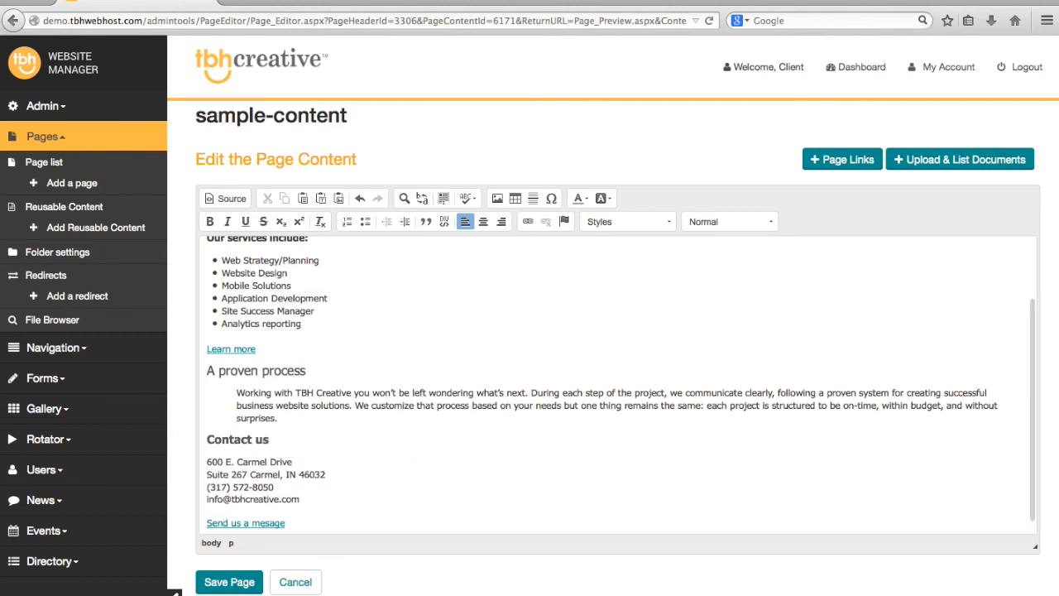
pyautogui.click(252, 478)
pyautogui.press('BackSpace')
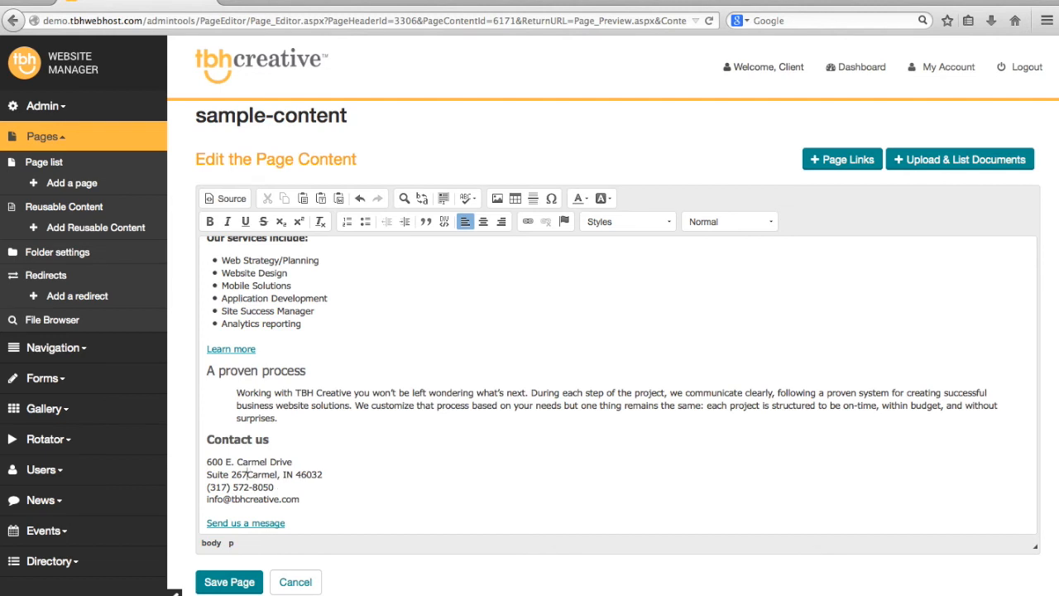
pyautogui.hotkey('shift', 'Return')
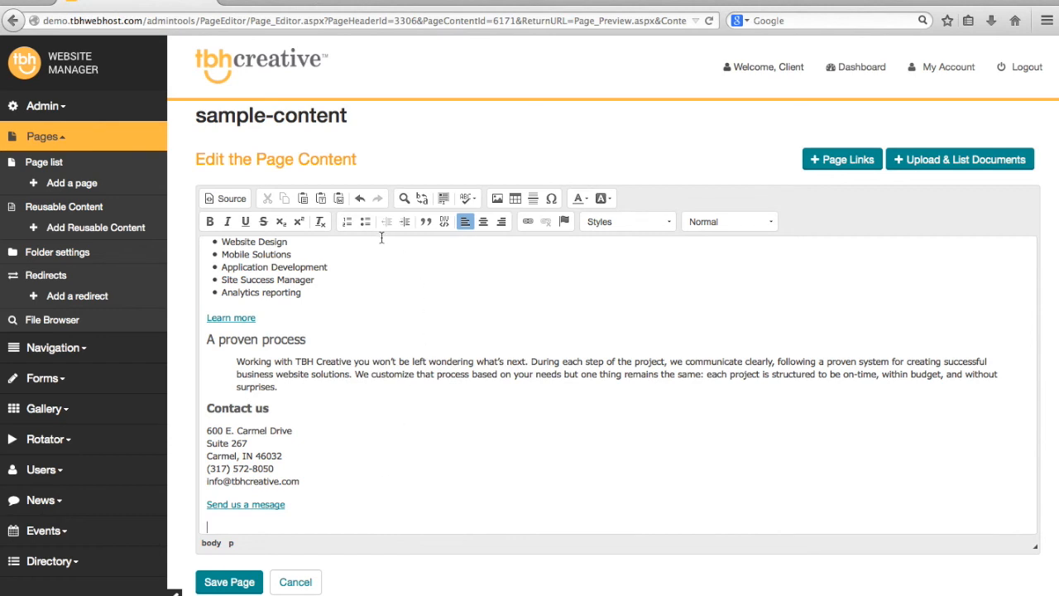
# Step: Paste the copied process paragraph as plain text on the empty line below the "Send us a mesage" link
pyautogui.click(322, 198)
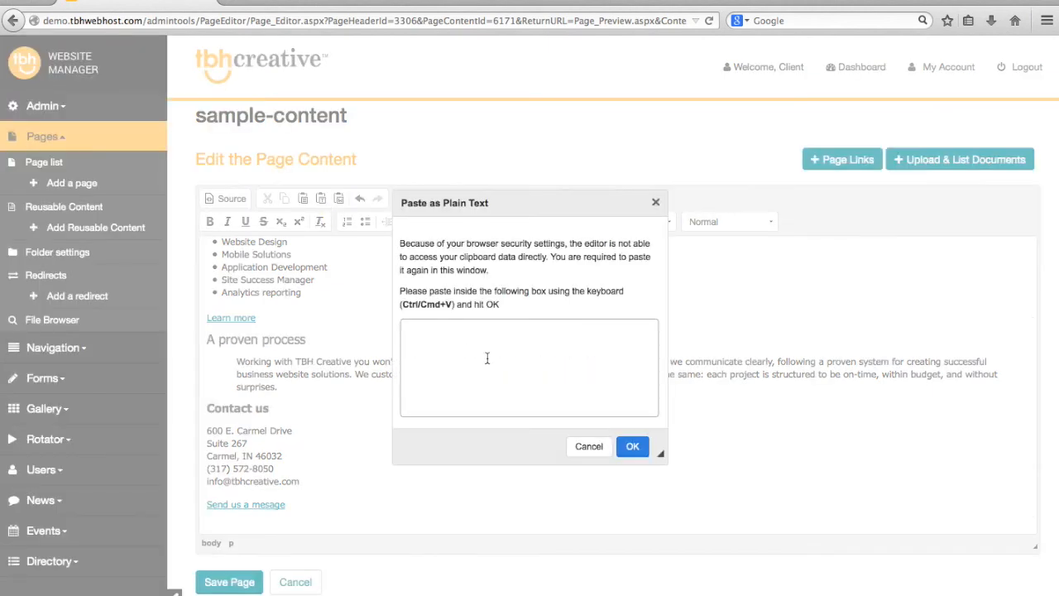
pyautogui.press('super+v')
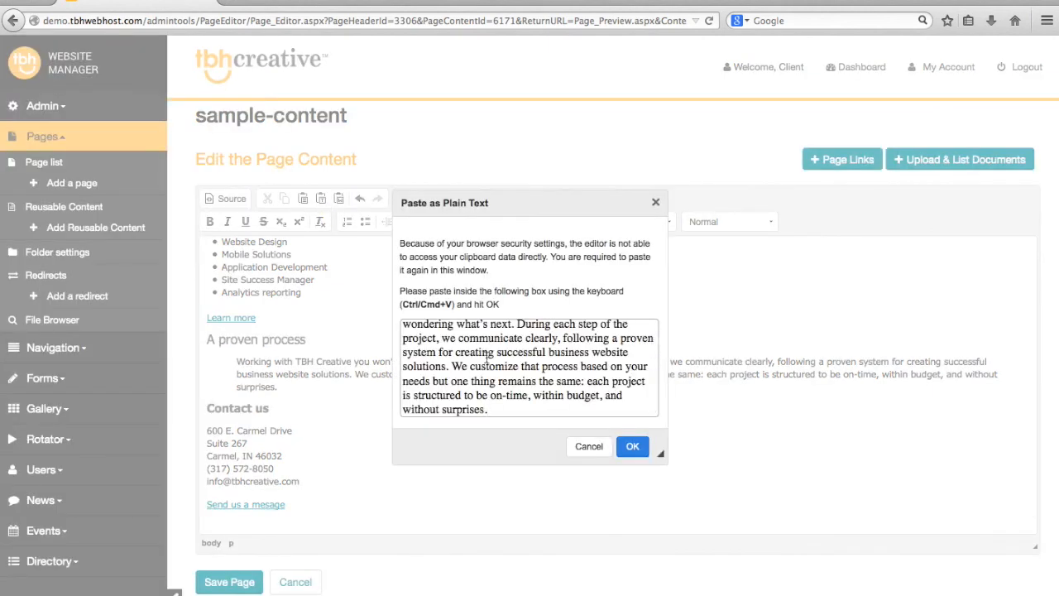
pyautogui.click(635, 446)
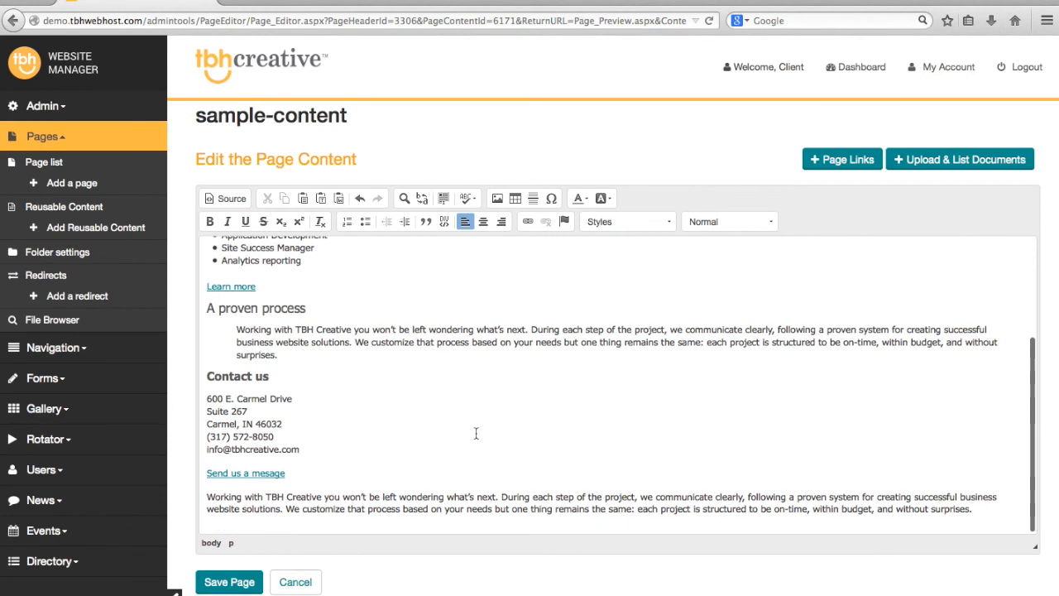